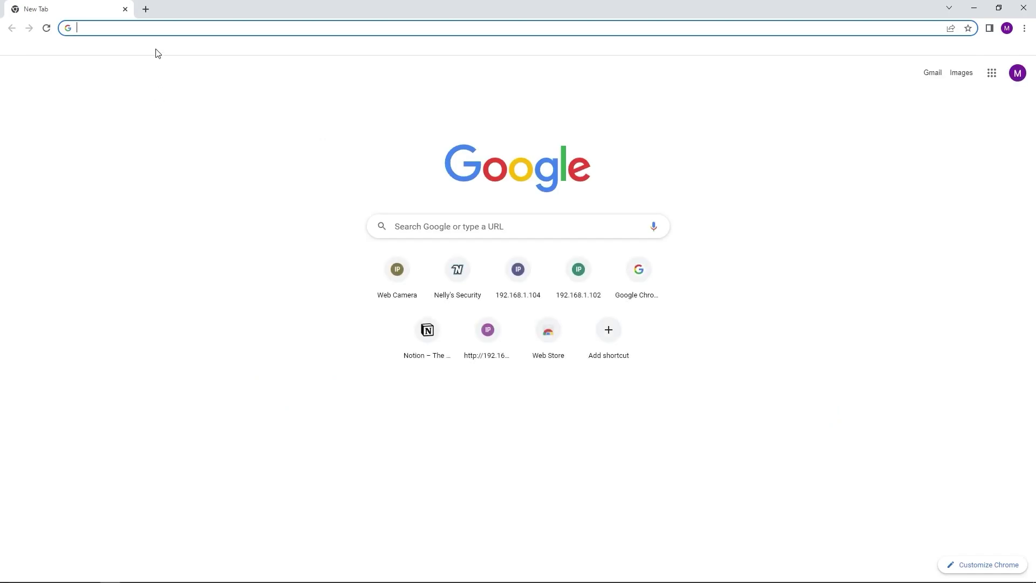
Go to Nelly's Security website and search its products for 'pvm'.
{"action": "type", "text": "ne"}
{"action": "left_click", "coordinate": [155, 48]}
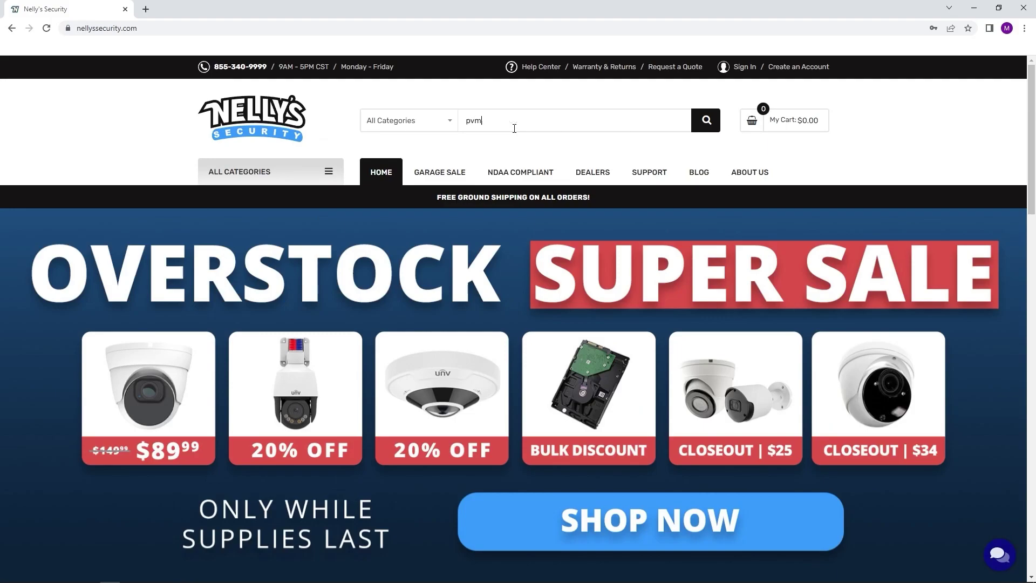
{"action": "left_click", "coordinate": [514, 128]}
{"action": "type", "text": "pvm"}
{"action": "key", "text": "Return"}
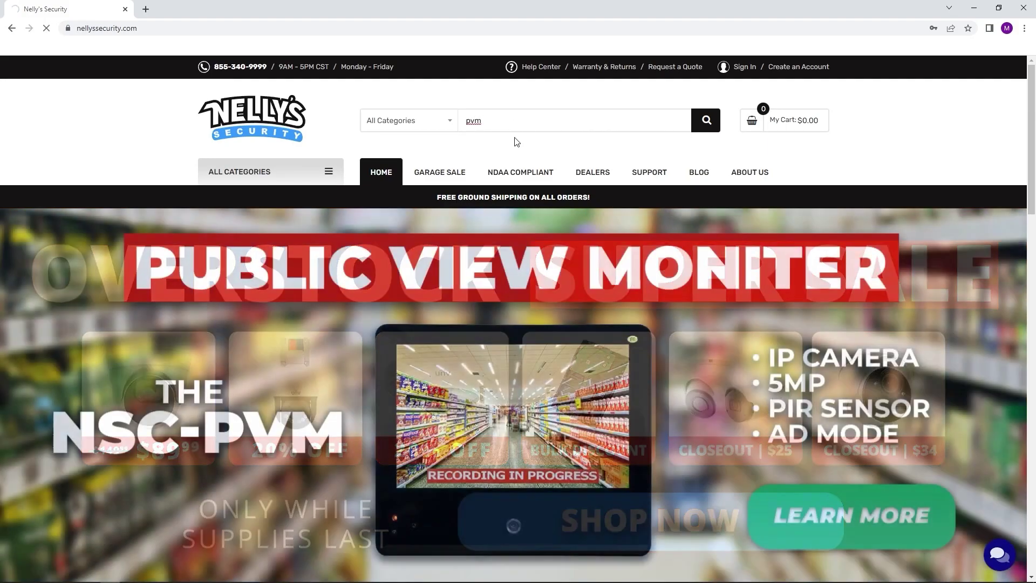
Download the Config Tool installer from the NSC-PVM page, run it, and show the desktop.
{"action": "scroll", "coordinate": [147, 362], "scroll_direction": "down", "scroll_amount": 3}
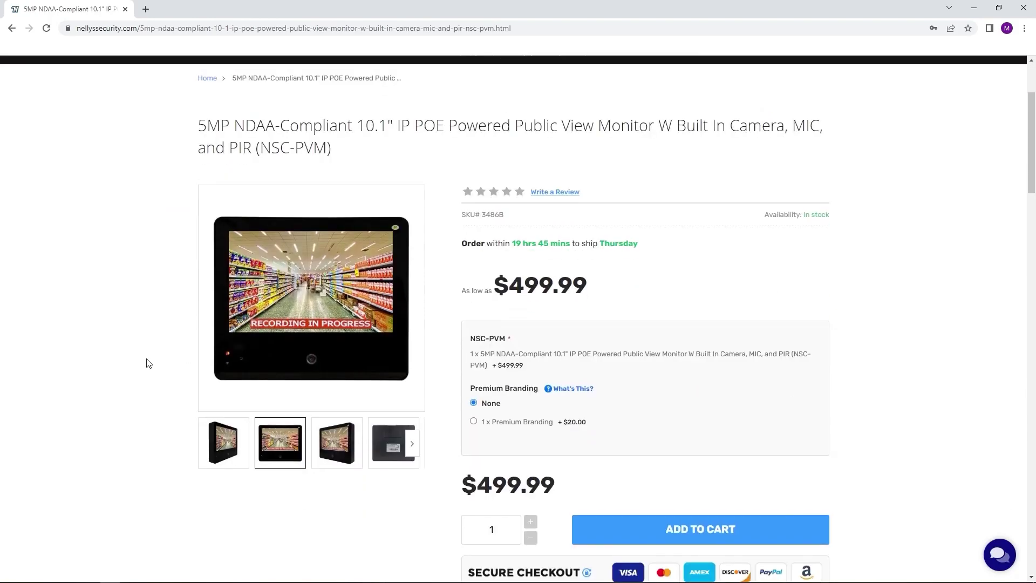
{"action": "scroll", "coordinate": [150, 255], "scroll_direction": "down", "scroll_amount": 2}
{"action": "scroll", "coordinate": [150, 254], "scroll_direction": "down", "scroll_amount": 10}
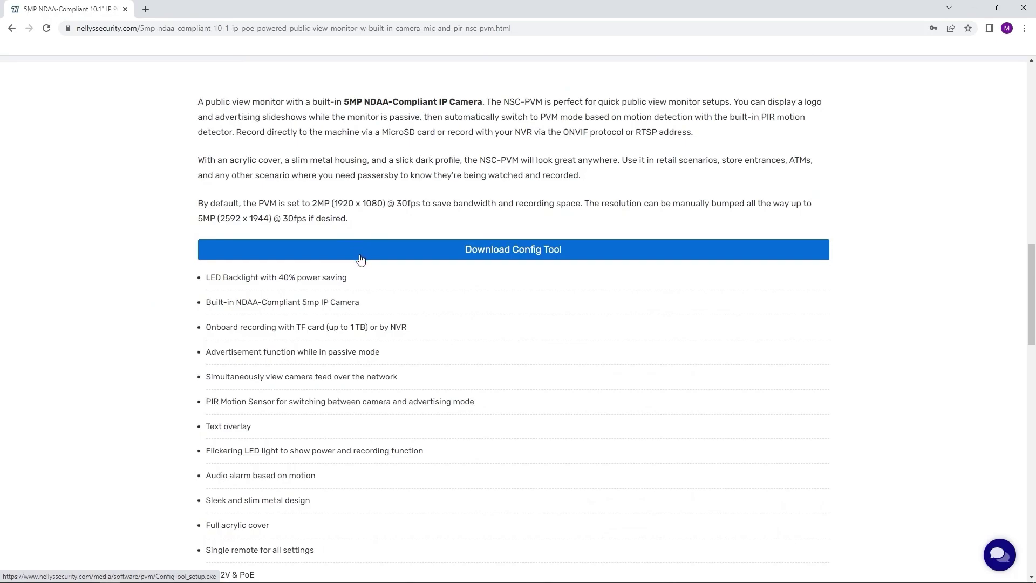
{"action": "left_click", "coordinate": [361, 258]}
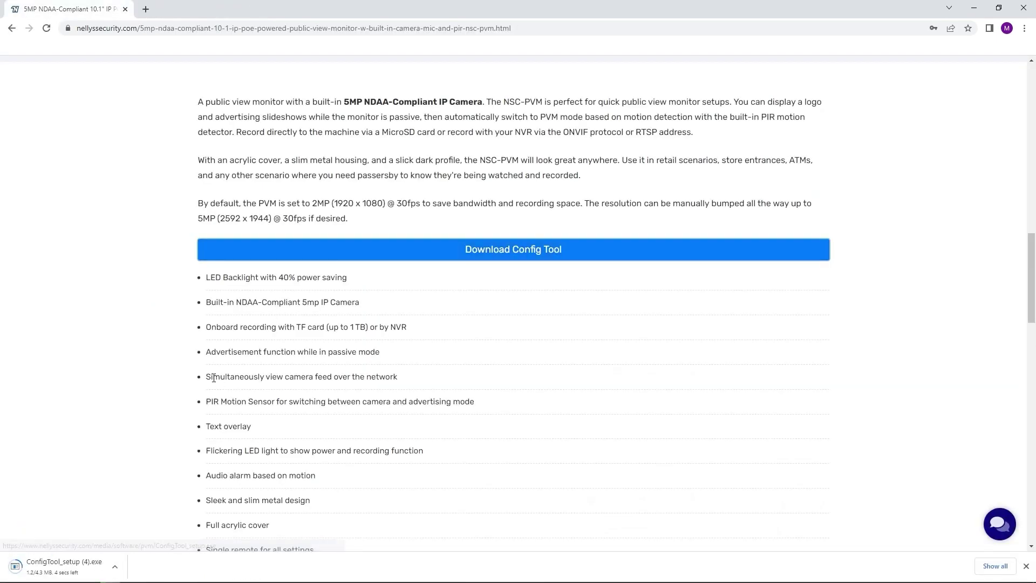
{"action": "left_click", "coordinate": [74, 572]}
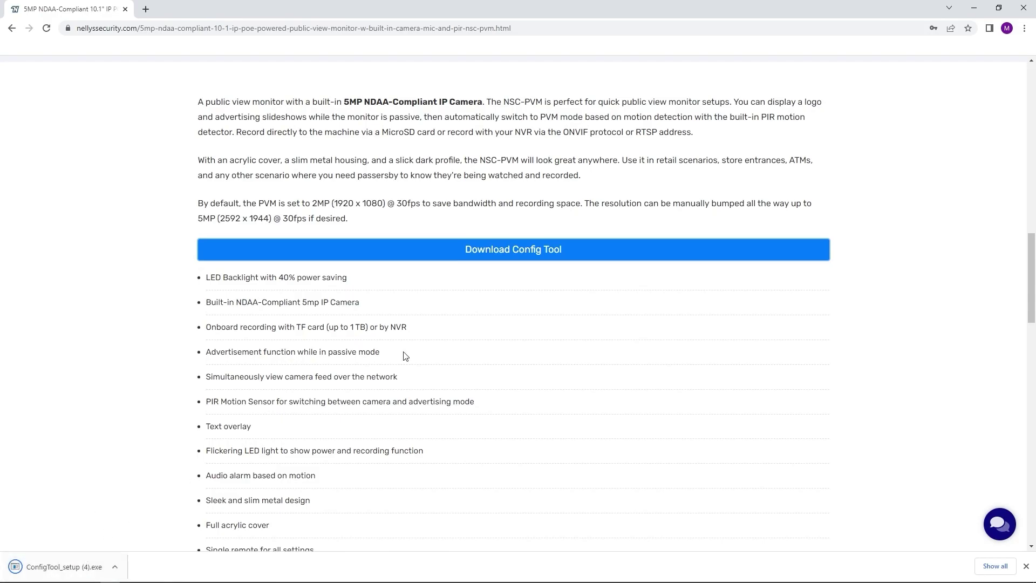
{"action": "left_click", "coordinate": [974, 10]}
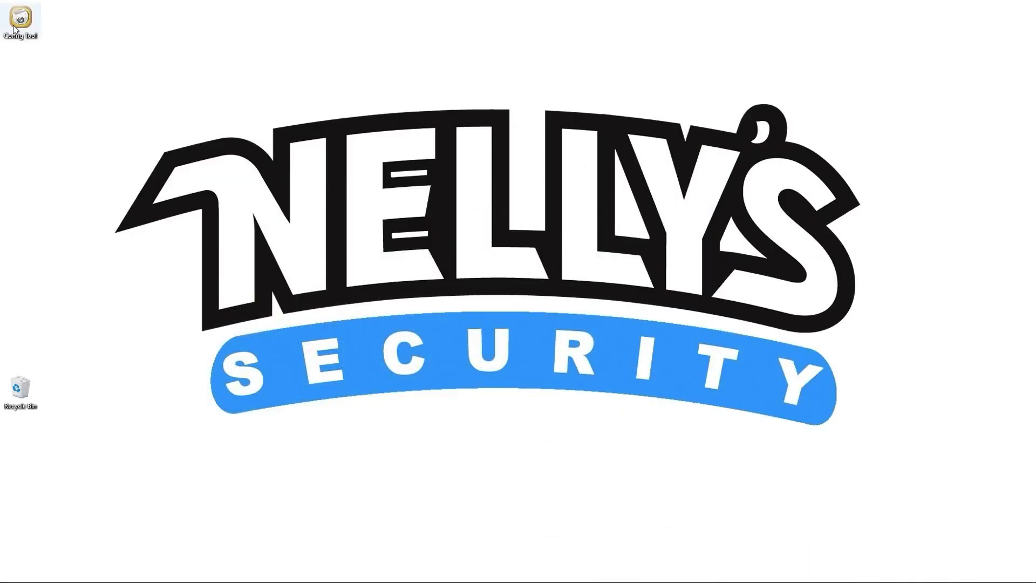
Launch Config Tool and search the network, finding the IPCAM at 192.168.1.86.
{"action": "left_click", "coordinate": [22, 20]}
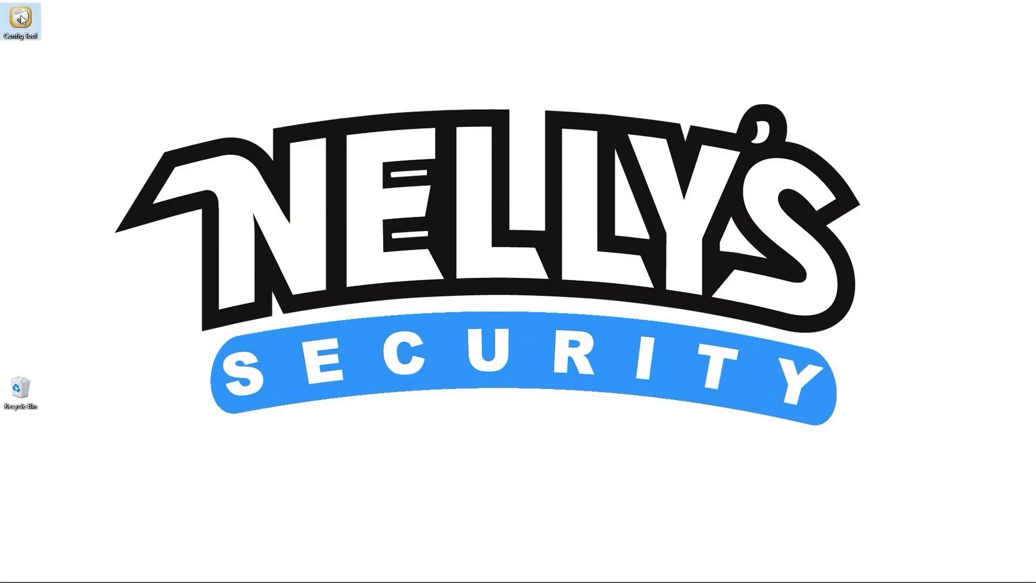
{"action": "double_click", "coordinate": [21, 19]}
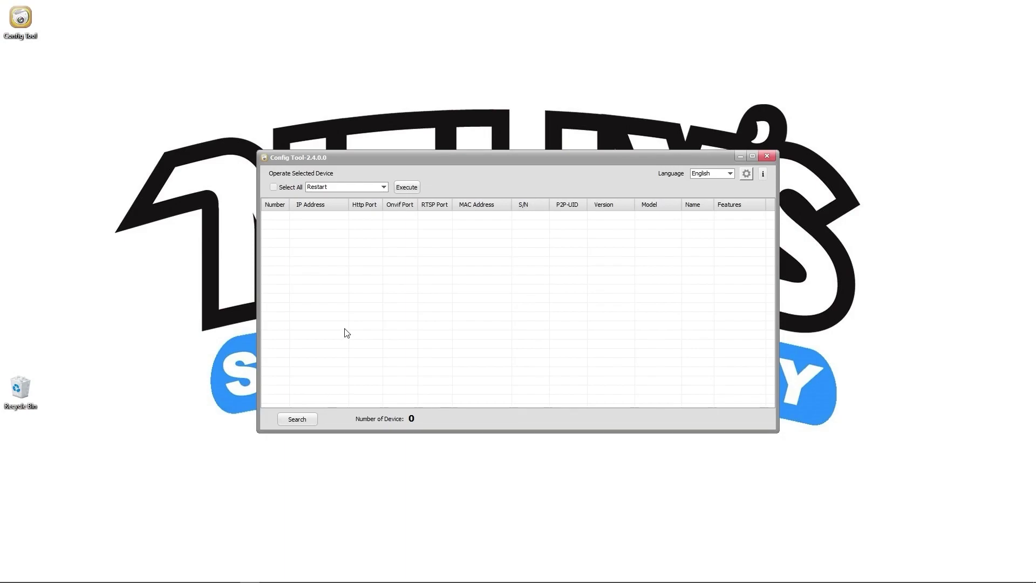
{"action": "left_click", "coordinate": [297, 419]}
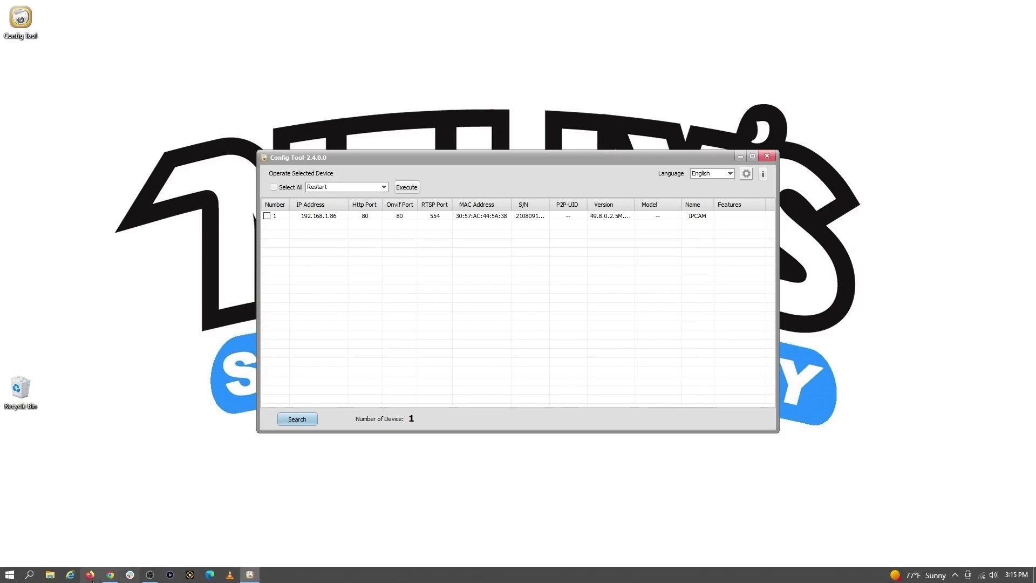
{"action": "left_click", "coordinate": [111, 575]}
Load 192.168.1.86 in a new tab and log in with the saved password.
{"action": "left_click", "coordinate": [143, 9]}
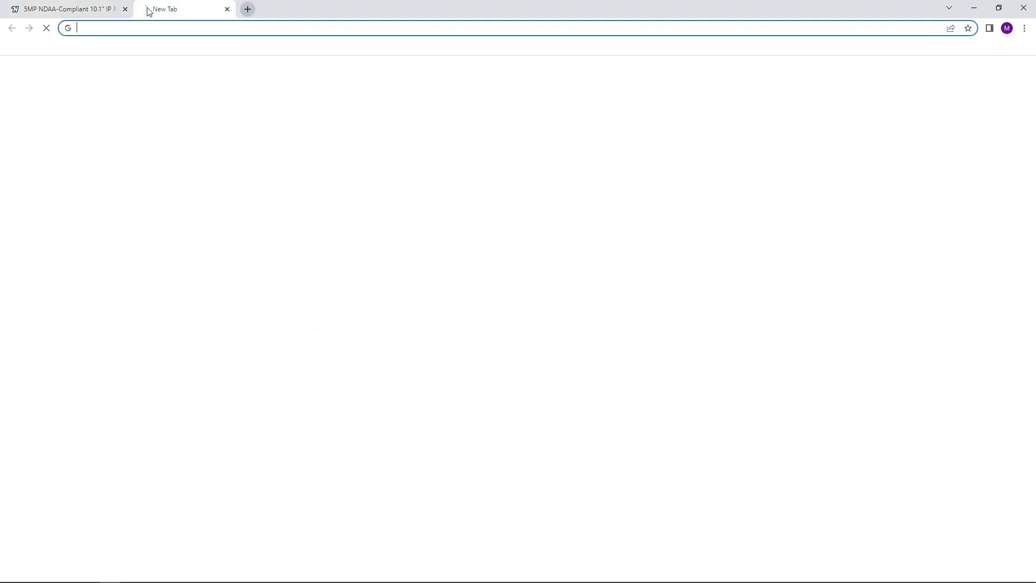
{"action": "type", "text": "192.168.1.86"}
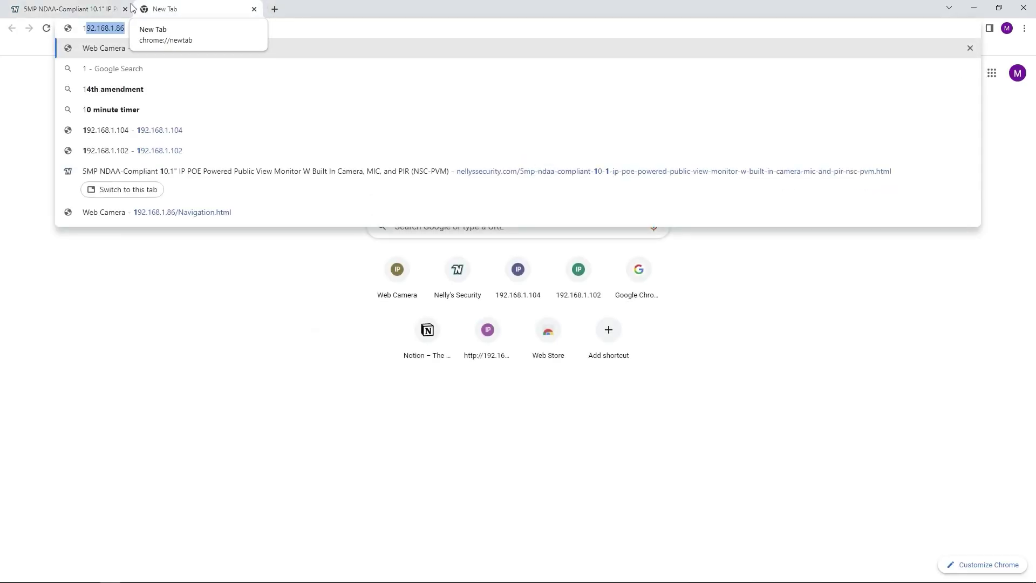
{"action": "key", "text": "Return"}
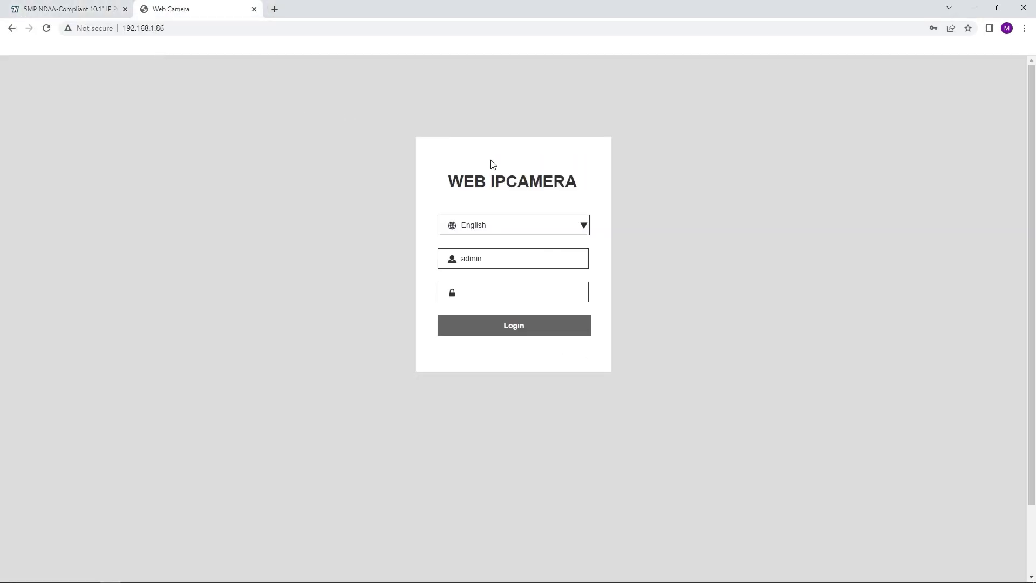
{"action": "left_click", "coordinate": [483, 300]}
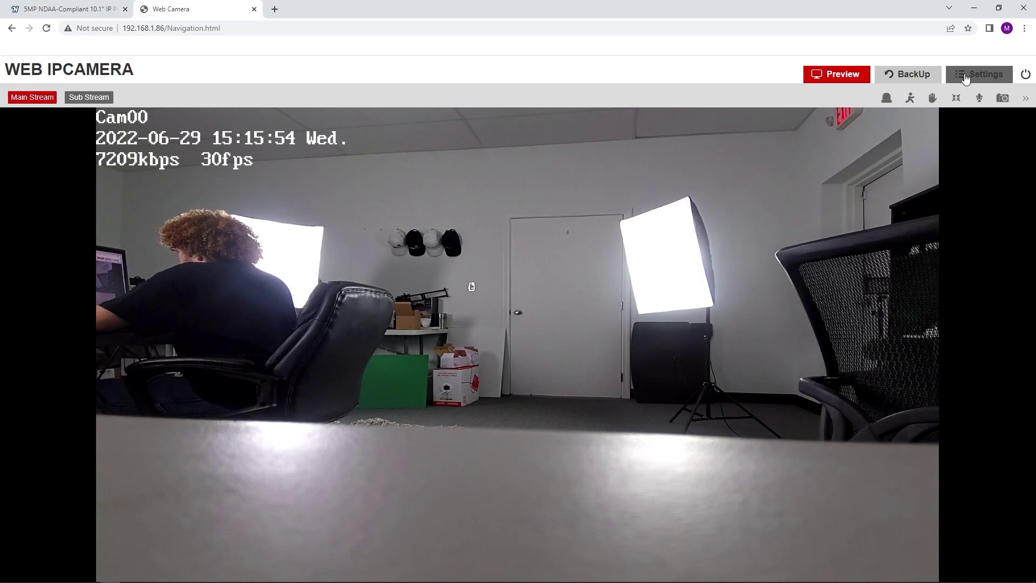
Enable the Record > Schedule all-week recording and save it.
{"action": "left_click", "coordinate": [993, 89]}
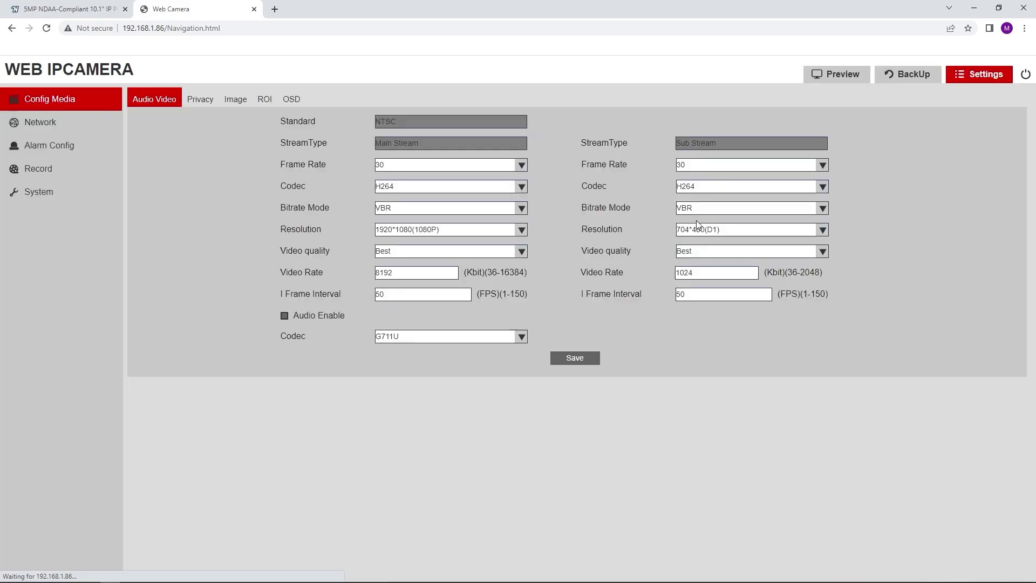
{"action": "left_click", "coordinate": [100, 170]}
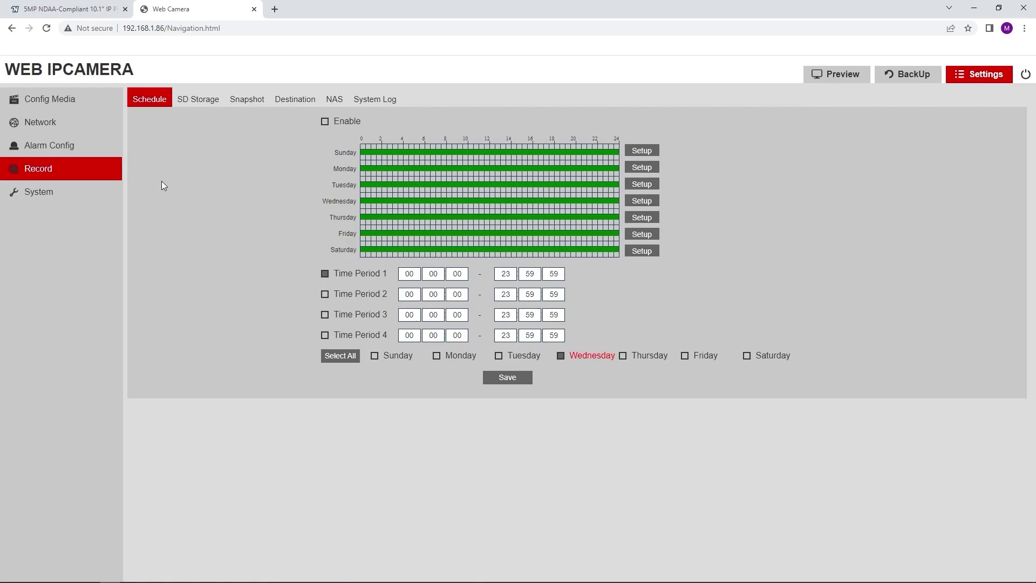
{"action": "left_click", "coordinate": [325, 122]}
{"action": "left_click", "coordinate": [527, 379]}
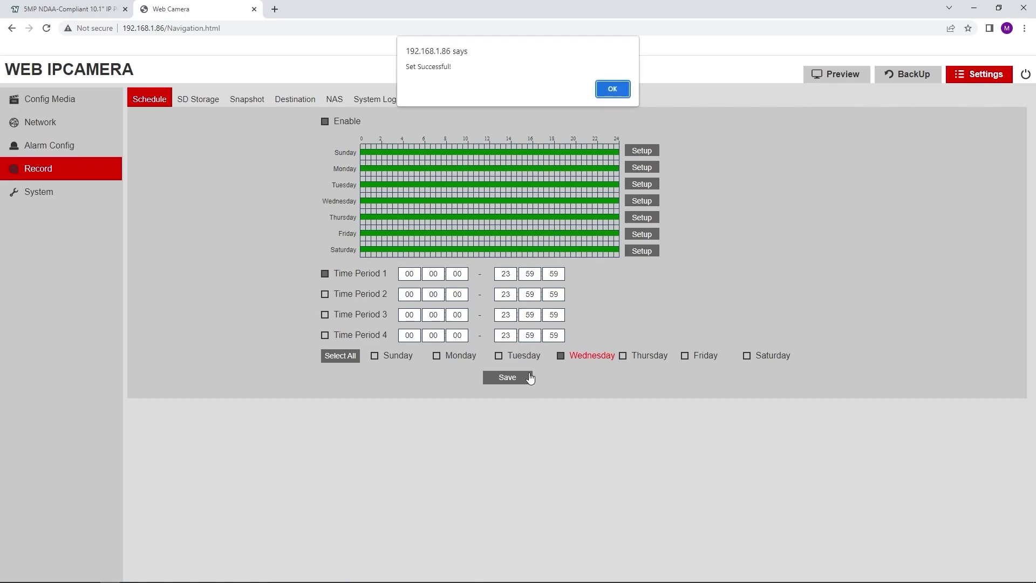
{"action": "left_click", "coordinate": [614, 89]}
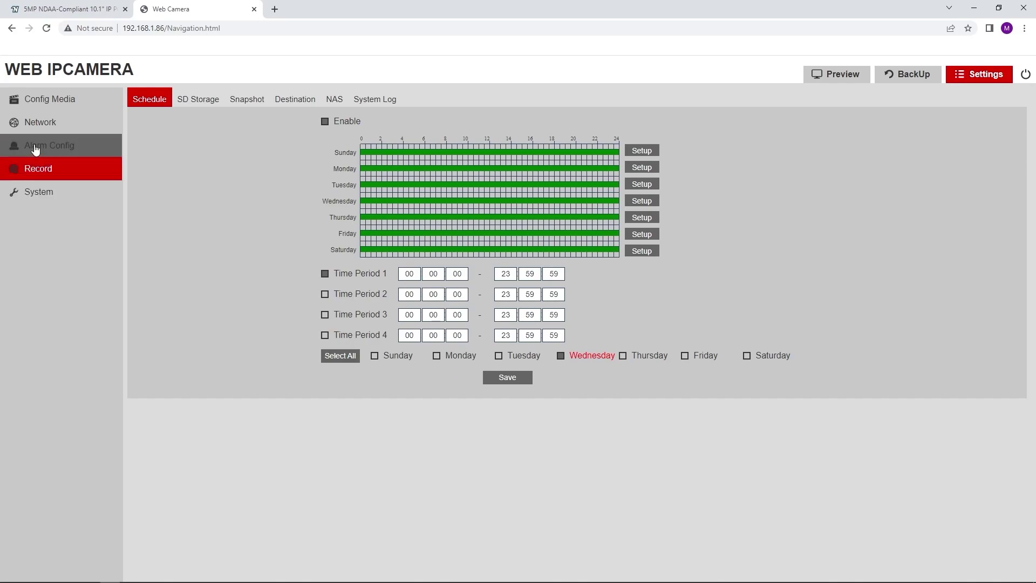
Review the system, alarm, network and audio/video settings, then open BackUp playback.
{"action": "left_click", "coordinate": [43, 192]}
{"action": "left_click", "coordinate": [49, 148]}
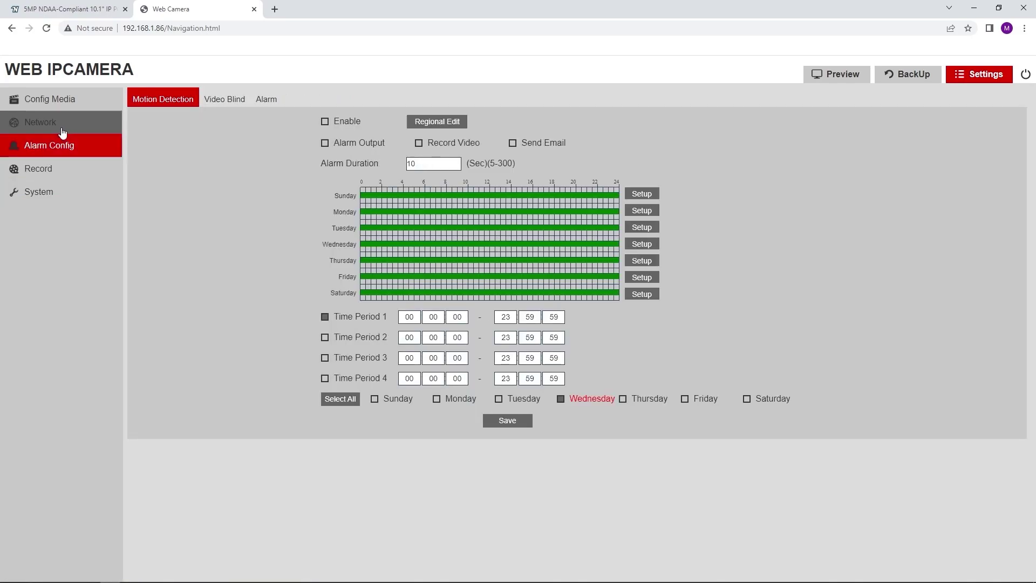
{"action": "left_click", "coordinate": [53, 129]}
{"action": "left_click", "coordinate": [53, 104]}
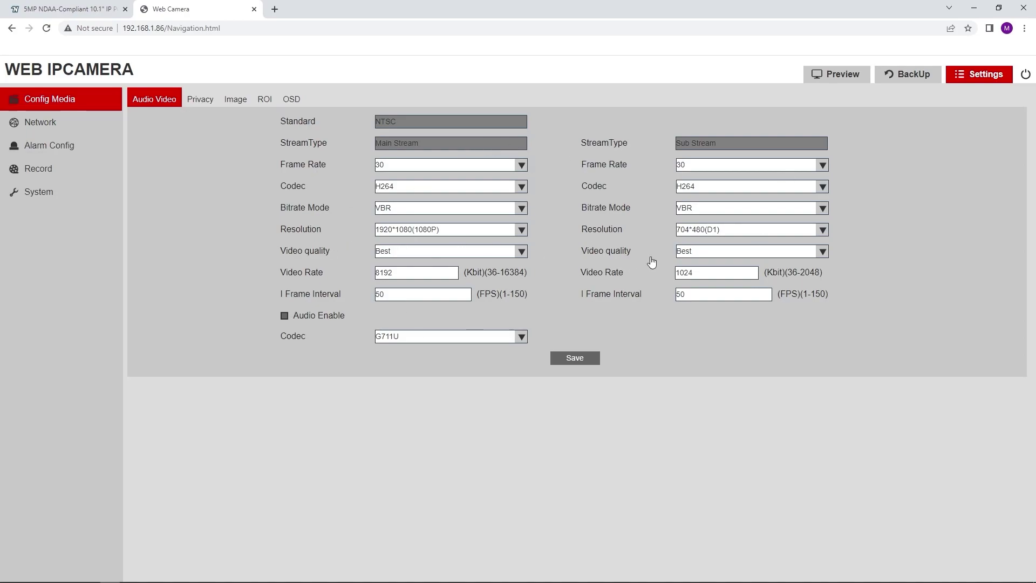
{"action": "left_click", "coordinate": [910, 75]}
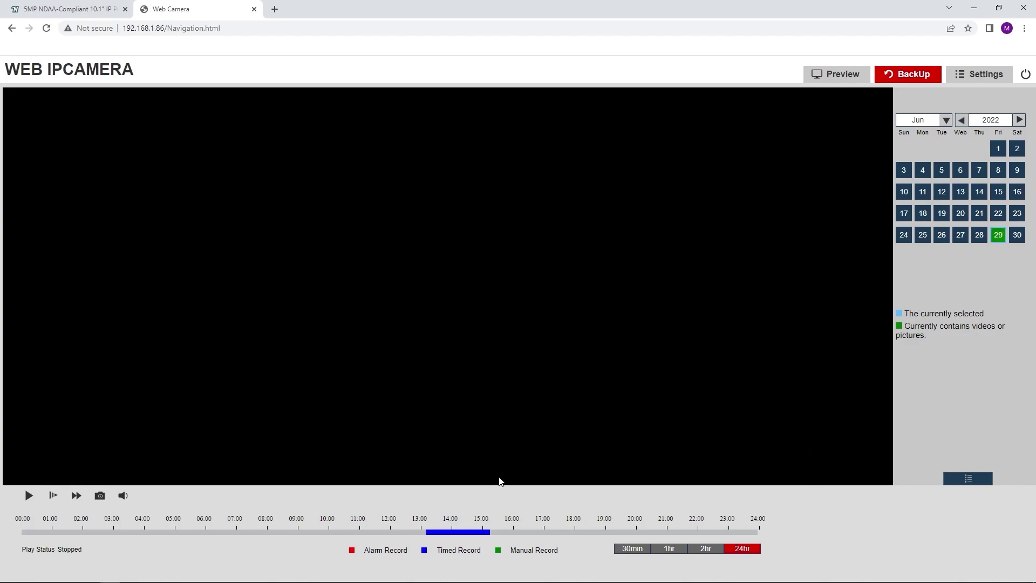
Play the June 29 timed recording from about 13:37 on the timeline.
{"action": "left_click", "coordinate": [459, 531]}
{"action": "left_click", "coordinate": [440, 532]}
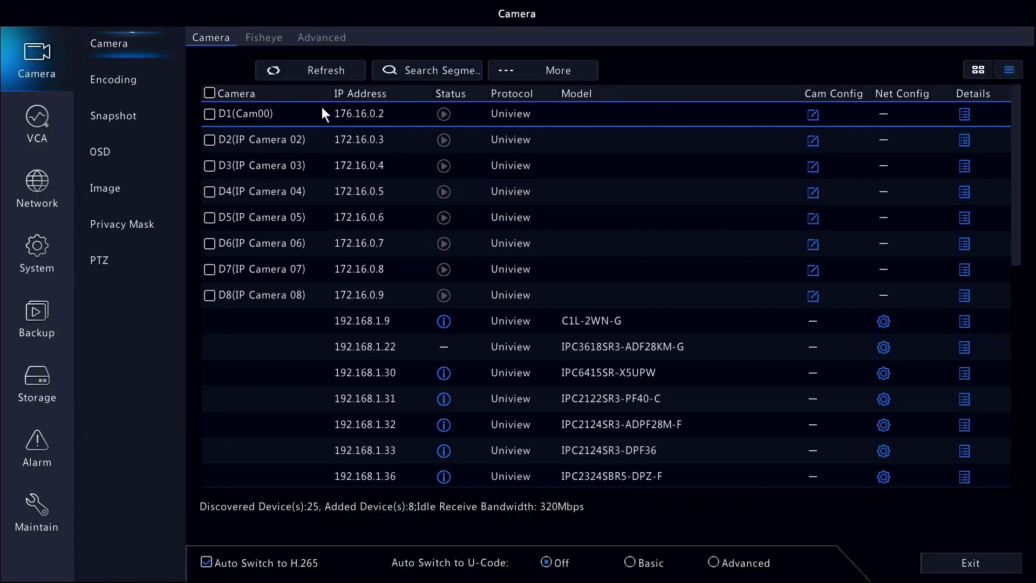
Set camera D1's protocol to ONVIF and its IP address to 192.168.1.86.
{"action": "double_click", "coordinate": [331, 108]}
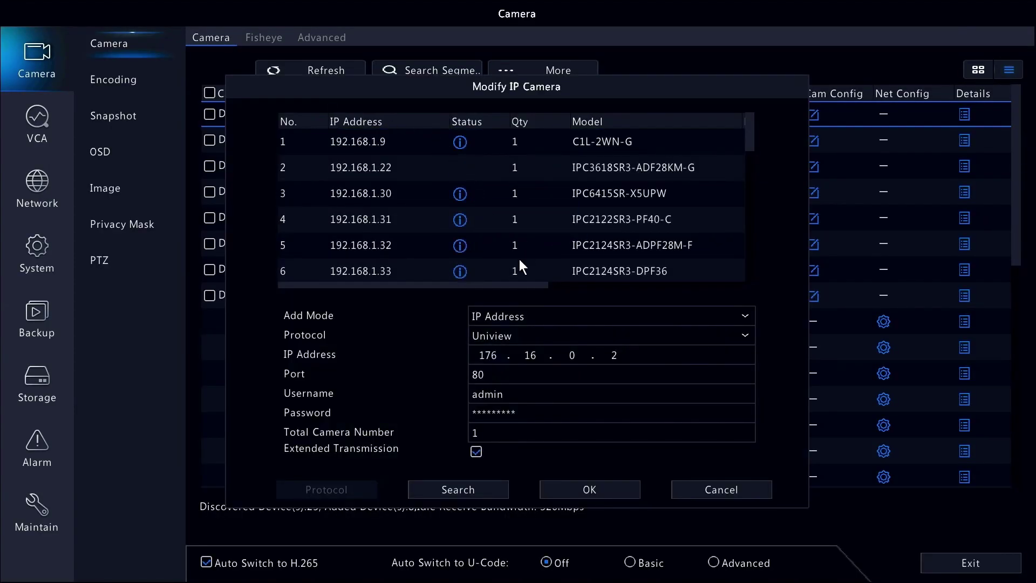
{"action": "left_click", "coordinate": [546, 335]}
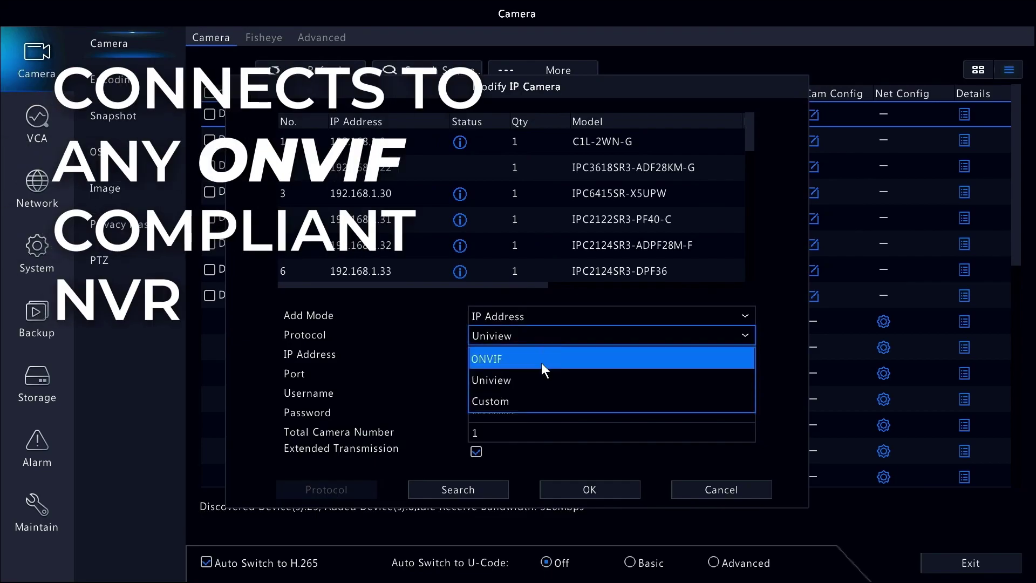
{"action": "left_click", "coordinate": [541, 361]}
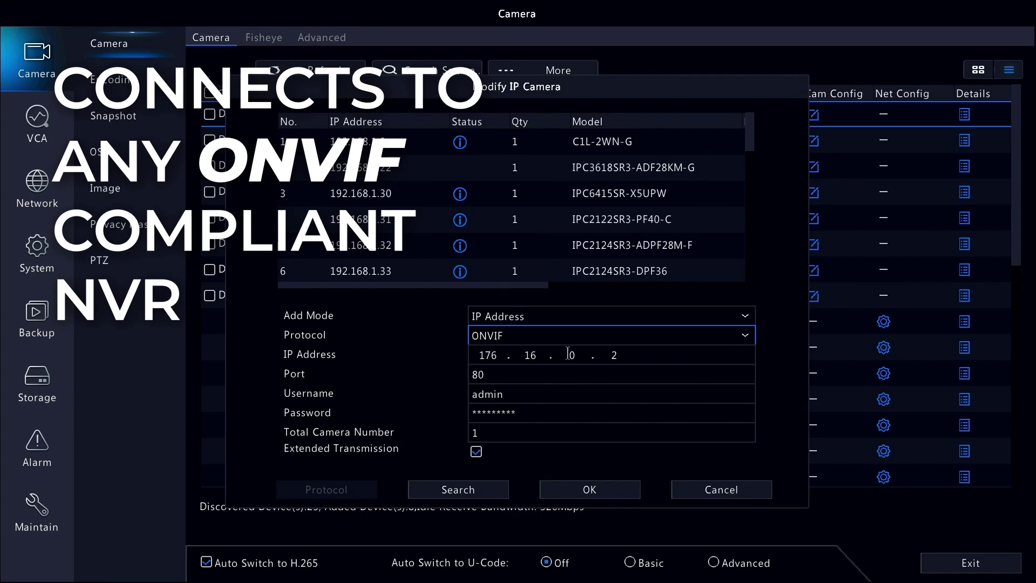
{"action": "left_click", "coordinate": [497, 356]}
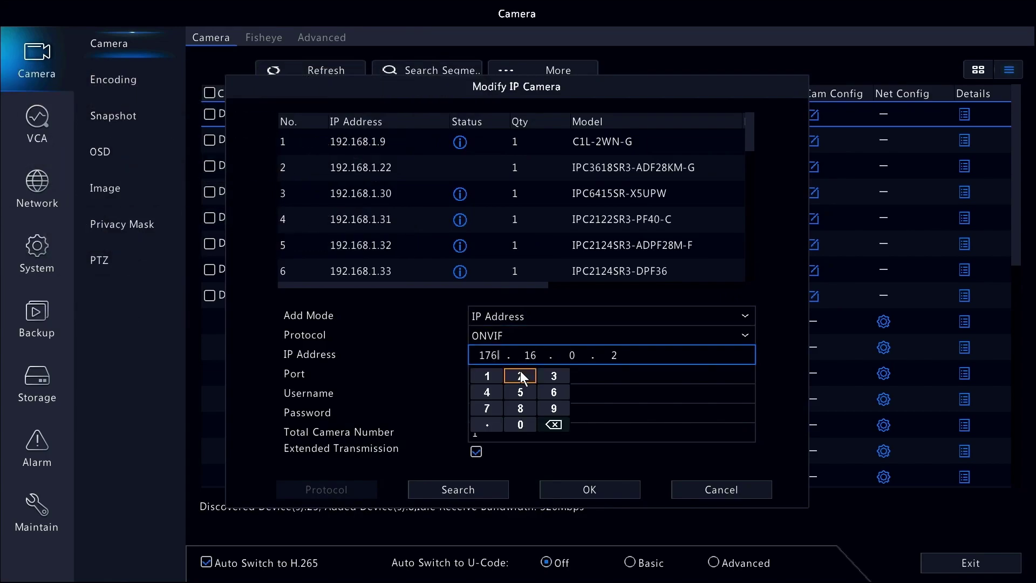
{"action": "left_click", "coordinate": [562, 424]}
{"action": "left_click", "coordinate": [562, 424]}
{"action": "left_click", "coordinate": [561, 410]}
Keep username admin, enter the camera's password, and open D1's live view.
{"action": "left_click", "coordinate": [603, 393]}
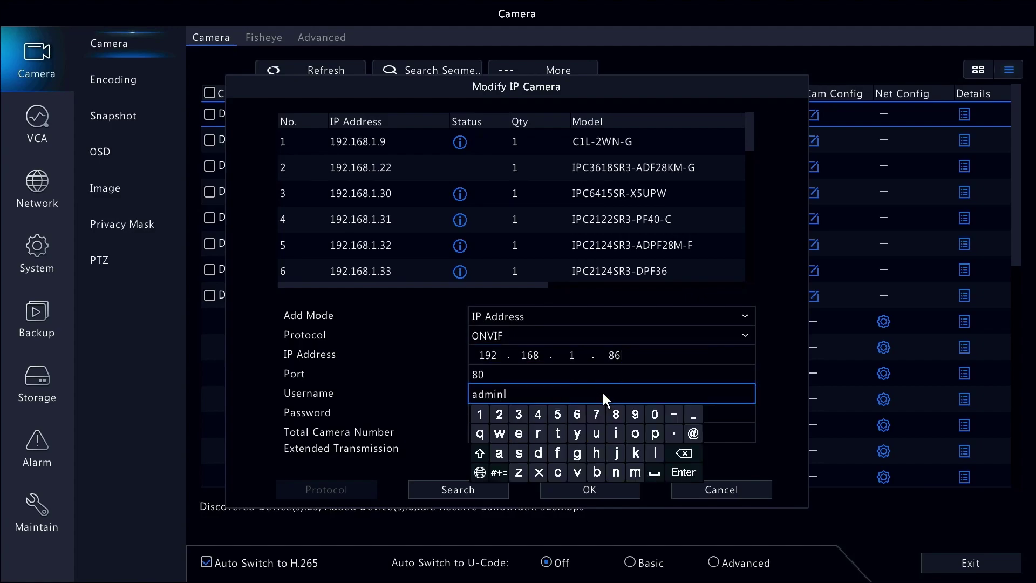
{"action": "left_click", "coordinate": [463, 382]}
{"action": "left_click", "coordinate": [536, 417]}
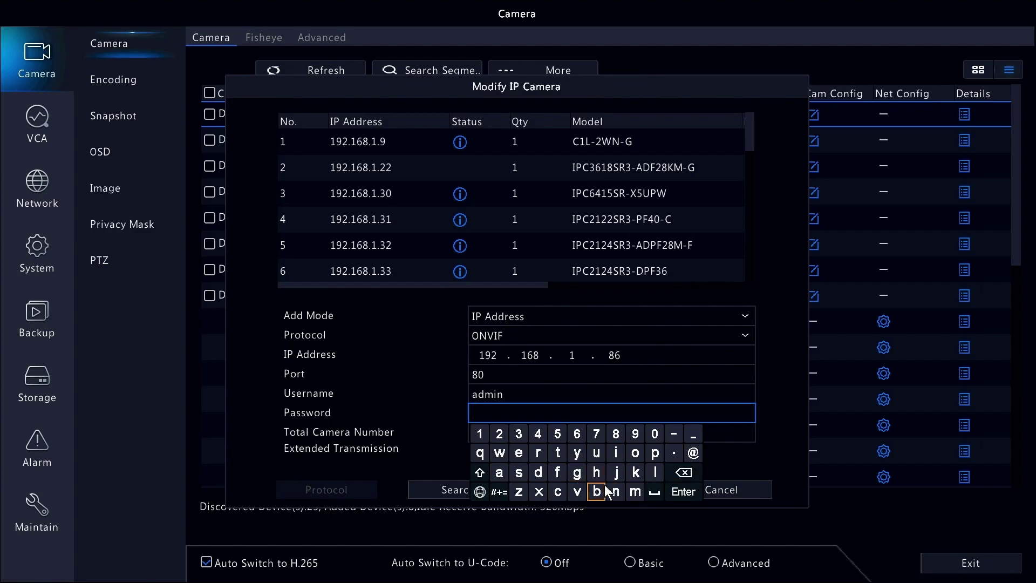
{"action": "type", "text": "admin1234"}
{"action": "left_click", "coordinate": [453, 419]}
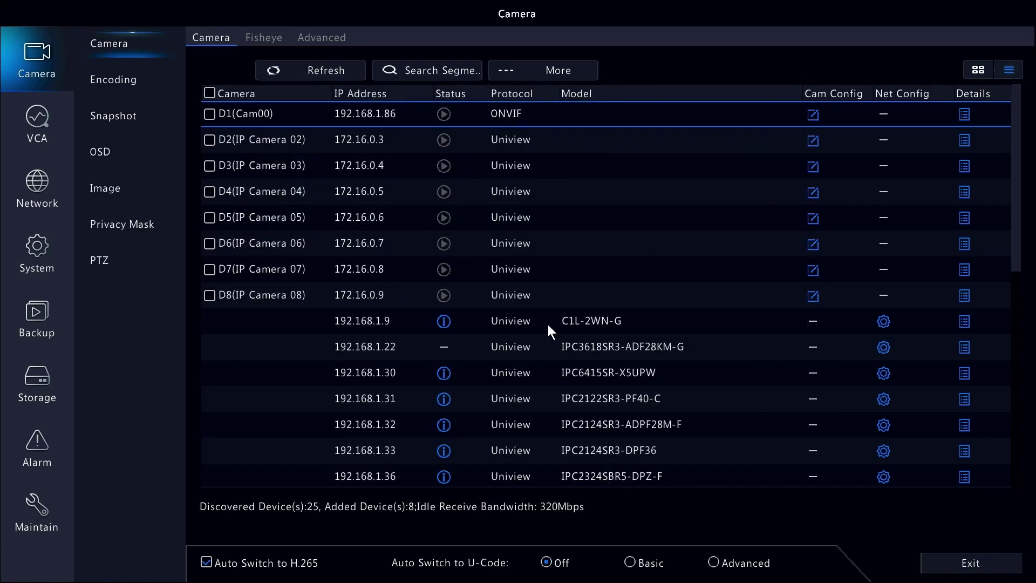
{"action": "double_click", "coordinate": [347, 112]}
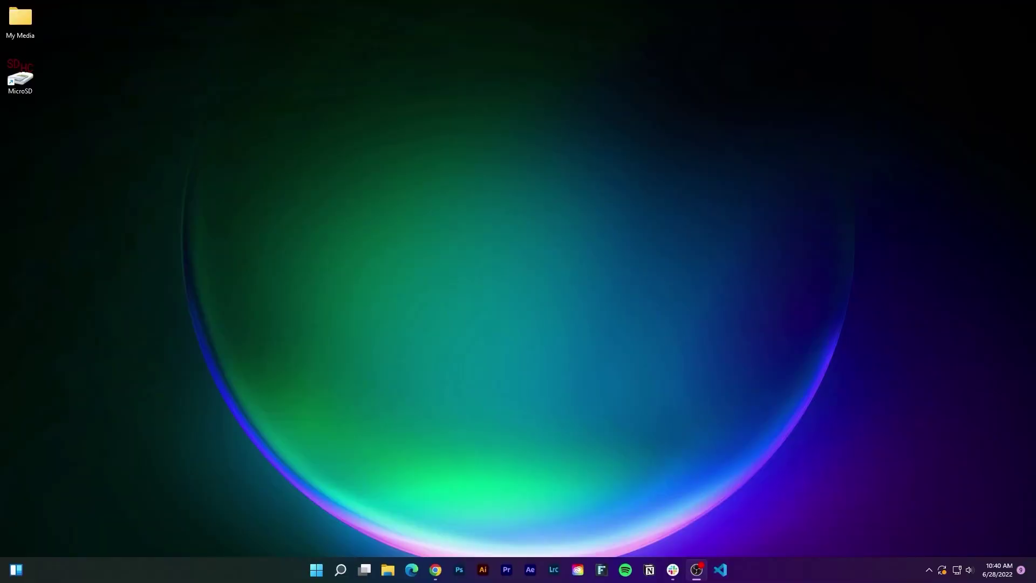
Open the MicroSD drive and set up a FAT32 format of SDHC (F:).
{"action": "double_click", "coordinate": [24, 77]}
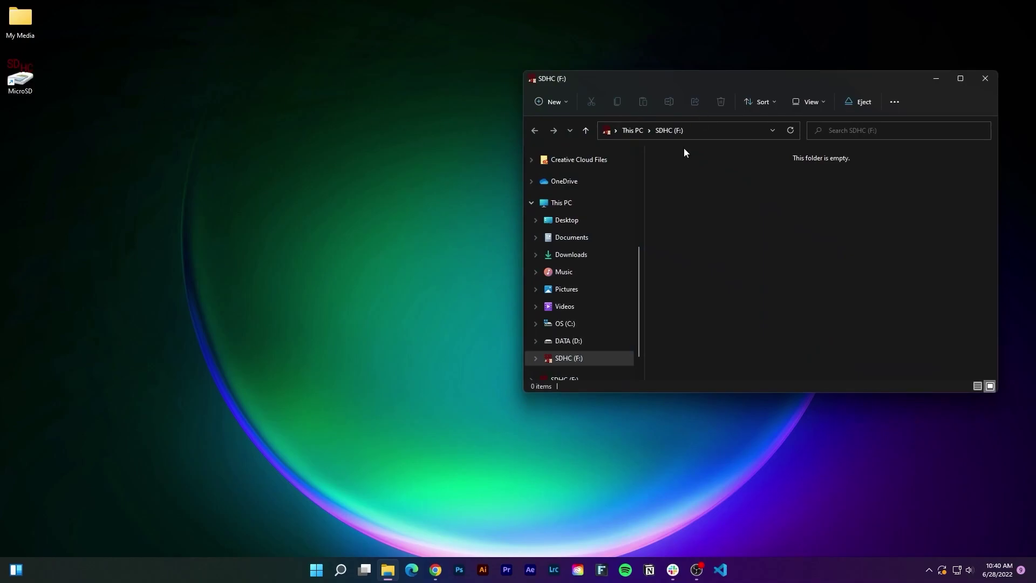
{"action": "right_click", "coordinate": [585, 355]}
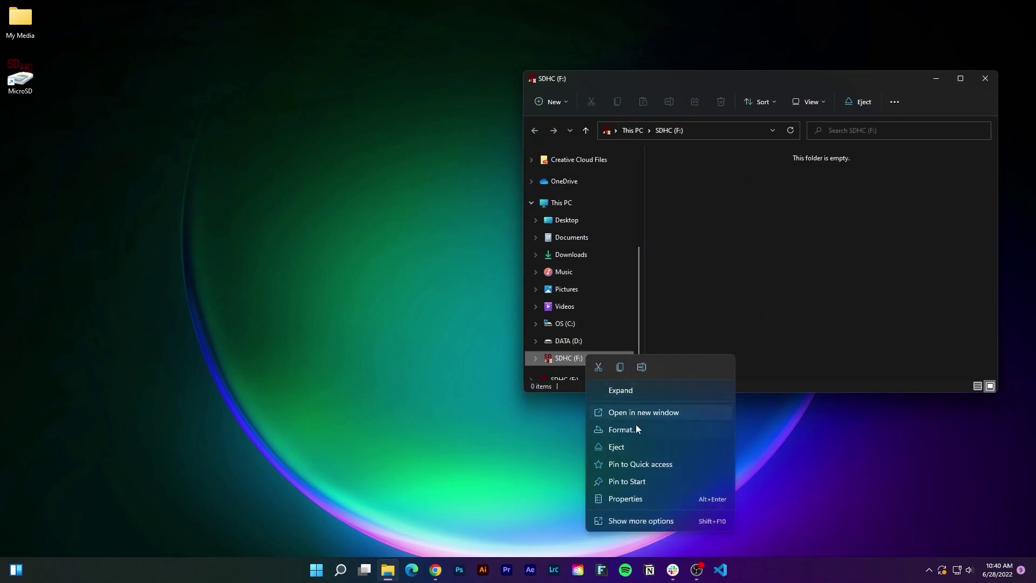
{"action": "left_click", "coordinate": [622, 429]}
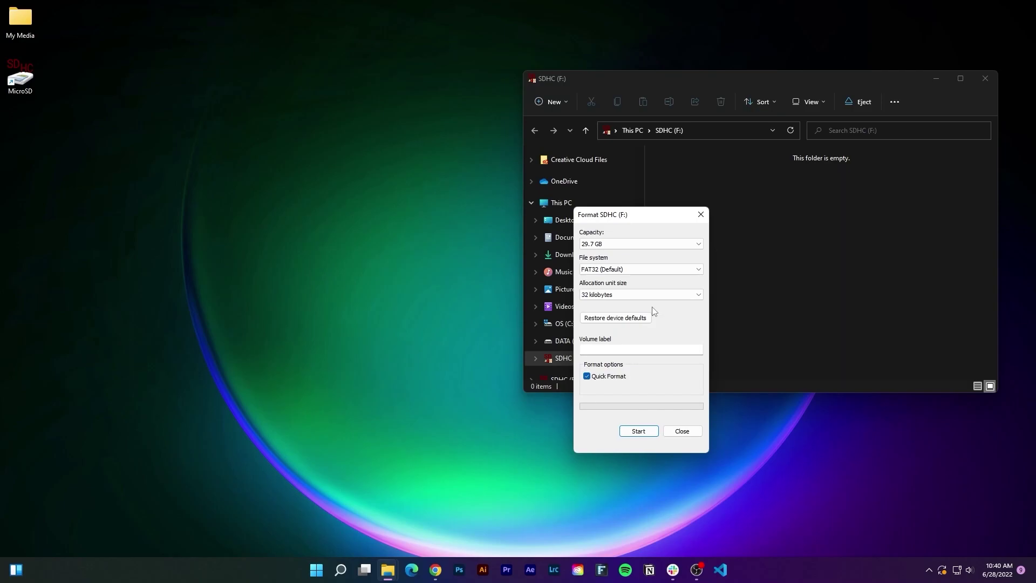
{"action": "left_click", "coordinate": [635, 271]}
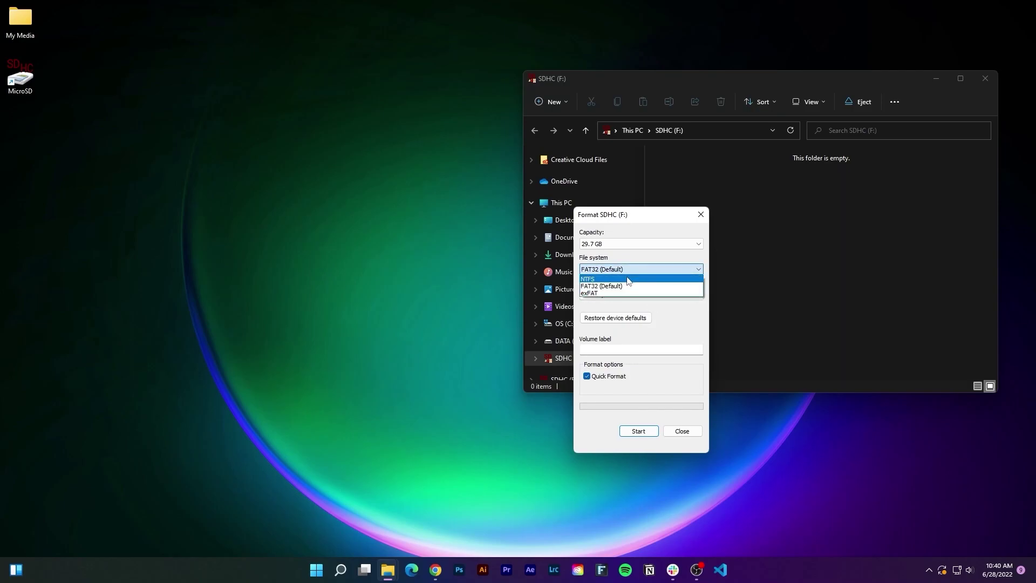
{"action": "left_click", "coordinate": [619, 286]}
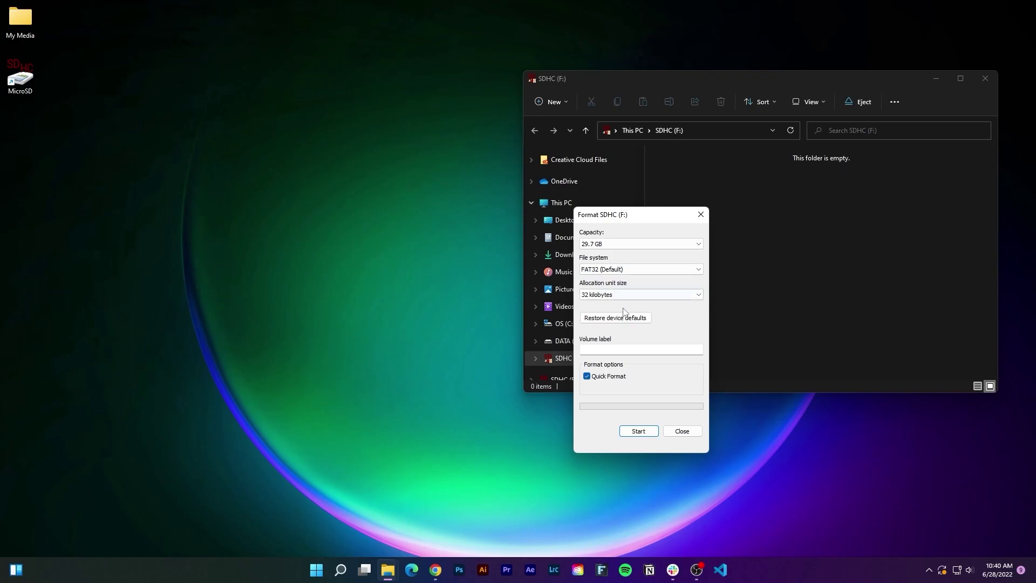
Run the format, confirm erasing the card, and open My Media on the left.
{"action": "left_click", "coordinate": [638, 431]}
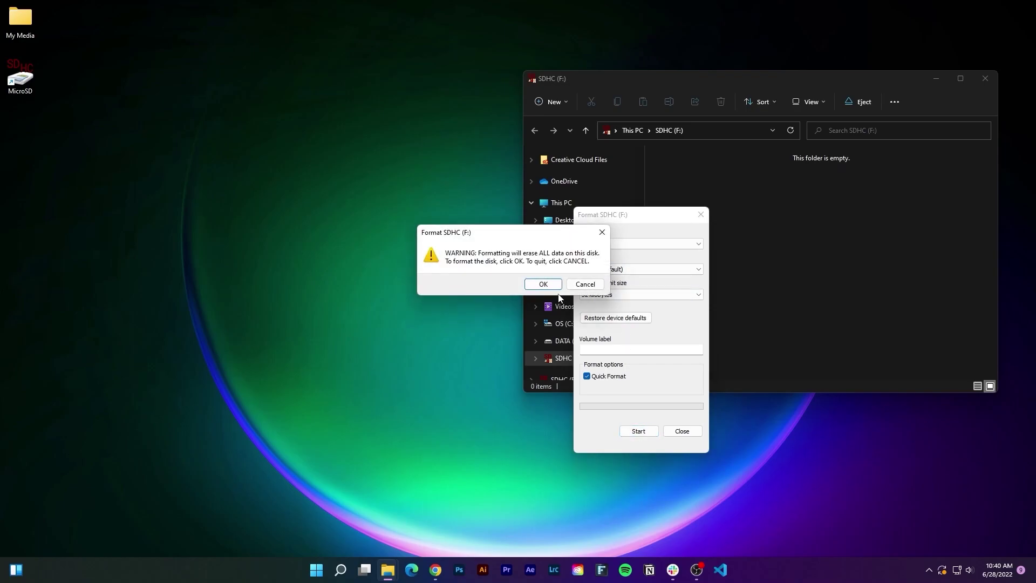
{"action": "left_click", "coordinate": [543, 284]}
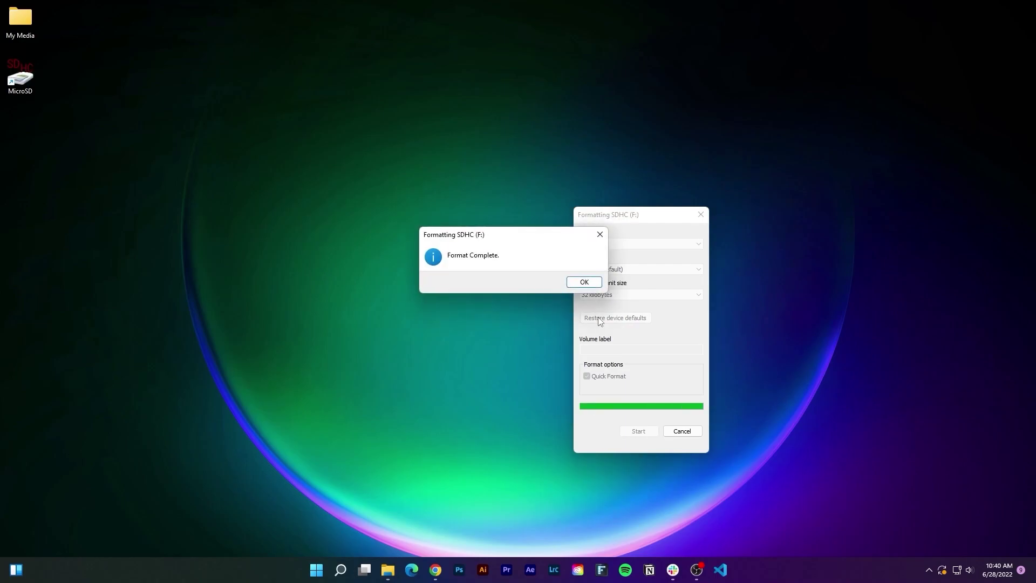
{"action": "left_click", "coordinate": [585, 283]}
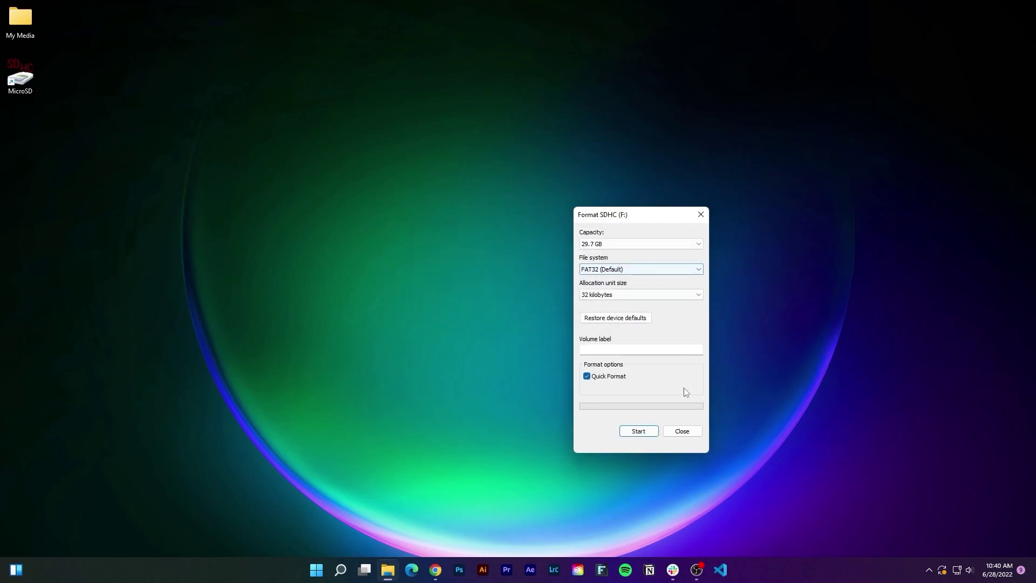
{"action": "left_click", "coordinate": [682, 431]}
{"action": "double_click", "coordinate": [21, 19]}
{"action": "left_click_drag", "start_coordinate": [642, 87], "coordinate": [140, 76]}
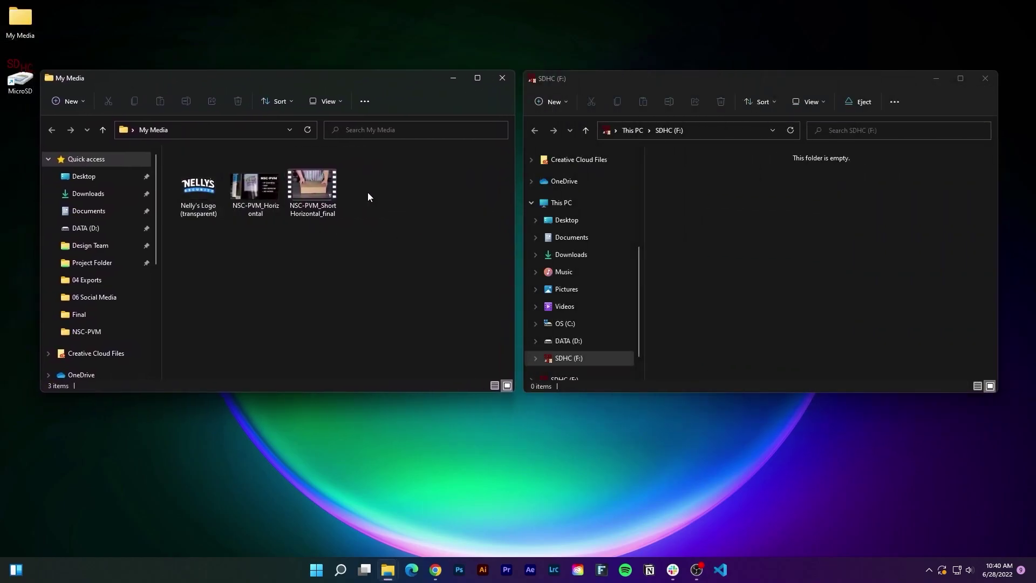
Copy Nelly's Logo, NSC-PVM_Horizontal and NSC-PVM_Short Horizontal_final onto SDHC (F:).
{"action": "left_click", "coordinate": [202, 190]}
{"action": "left_click", "coordinate": [246, 189]}
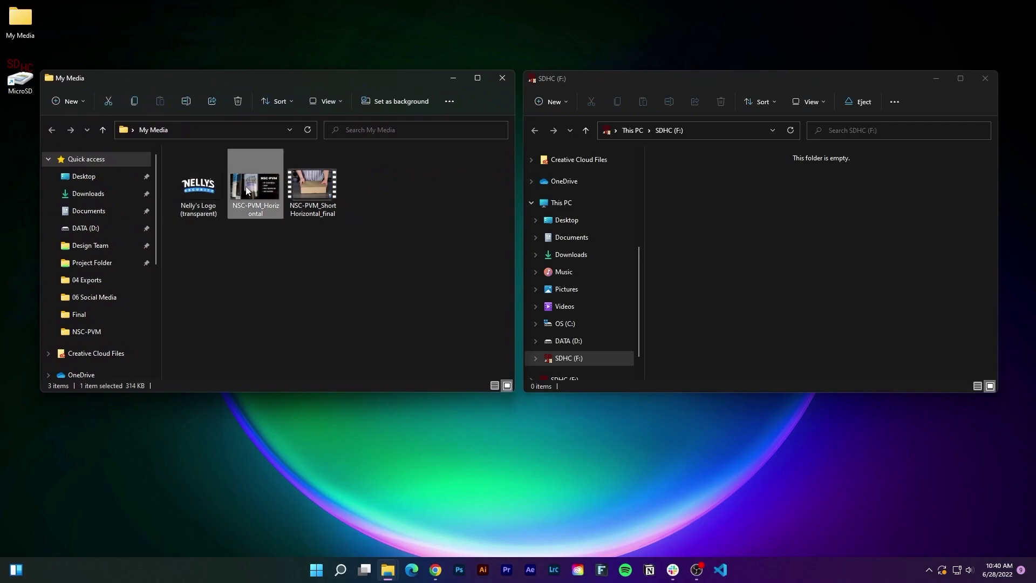
{"action": "left_click", "coordinate": [300, 187]}
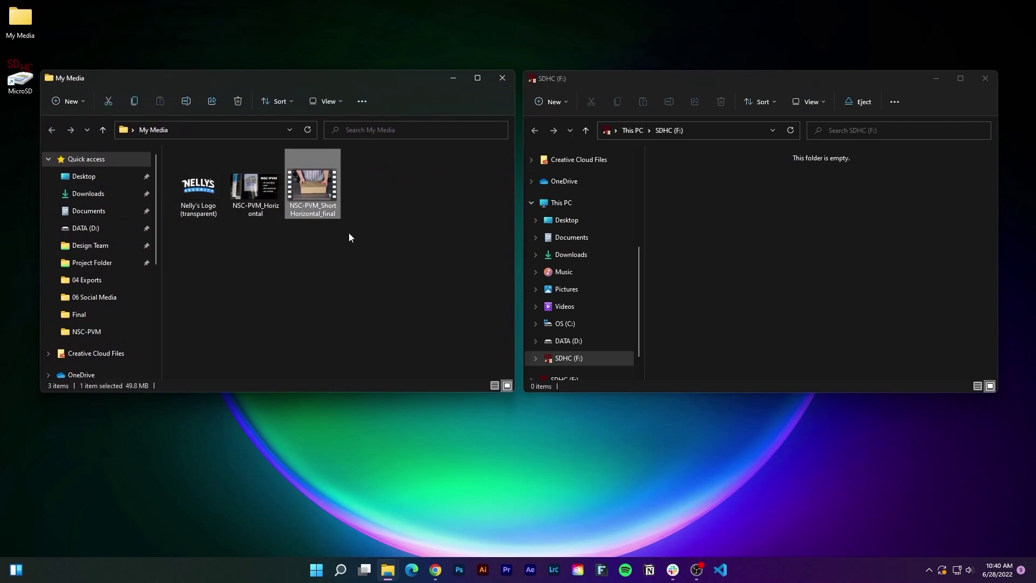
{"action": "left_click_drag", "start_coordinate": [358, 240], "coordinate": [688, 177]}
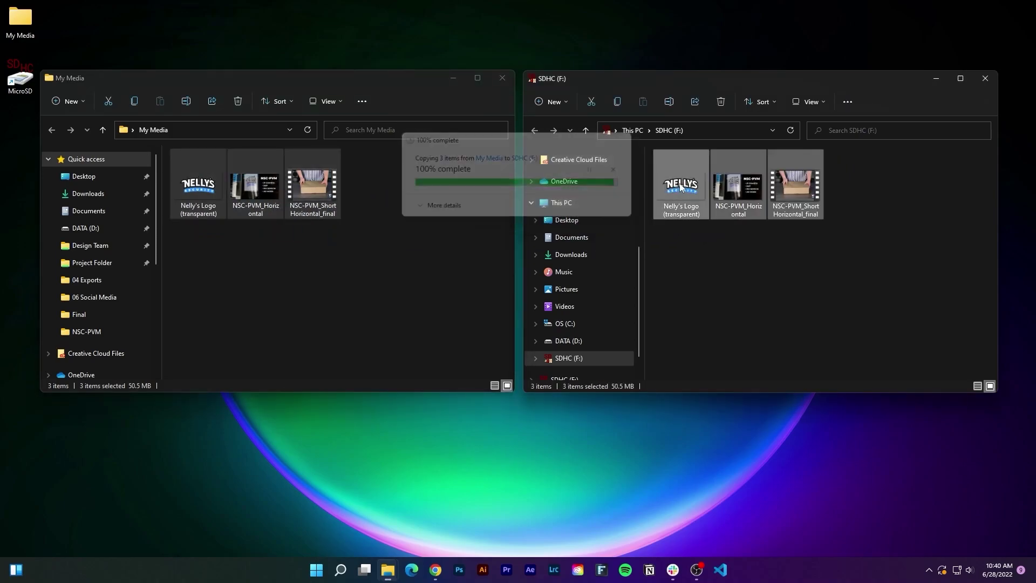
Eject the SDHC (F:) card and close the My Media window.
{"action": "right_click", "coordinate": [593, 358]}
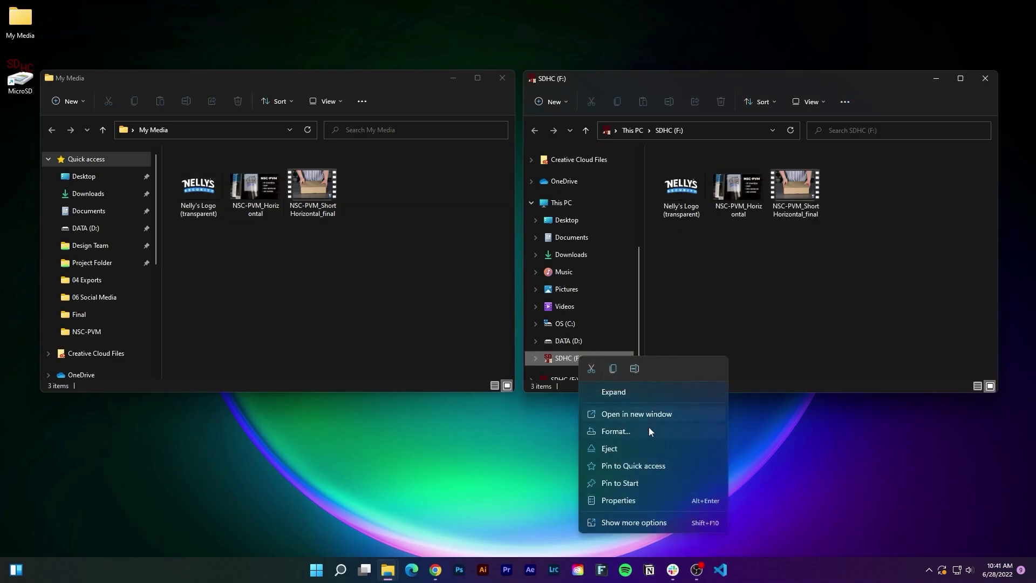
{"action": "left_click", "coordinate": [636, 448]}
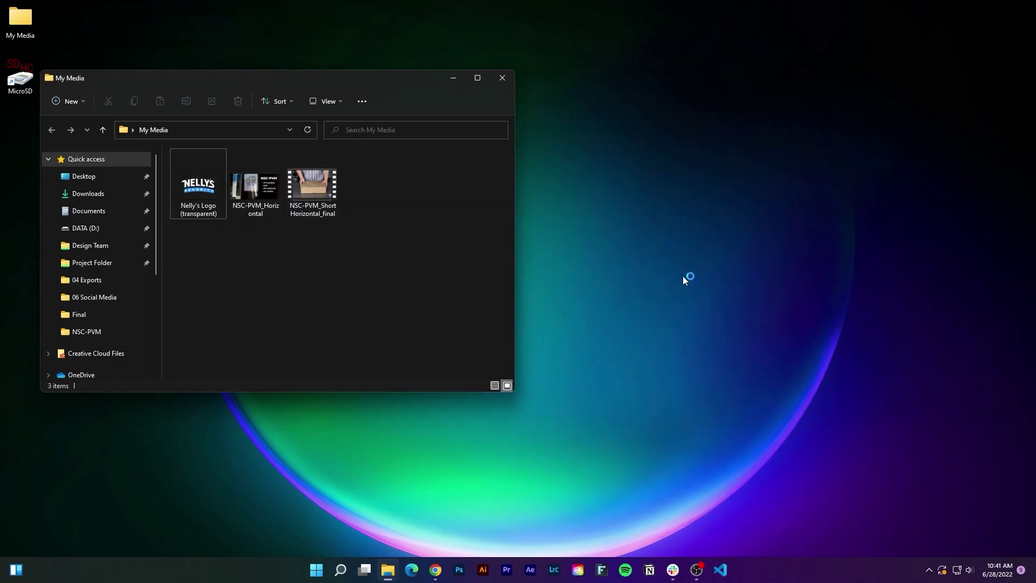
{"action": "left_click", "coordinate": [502, 78]}
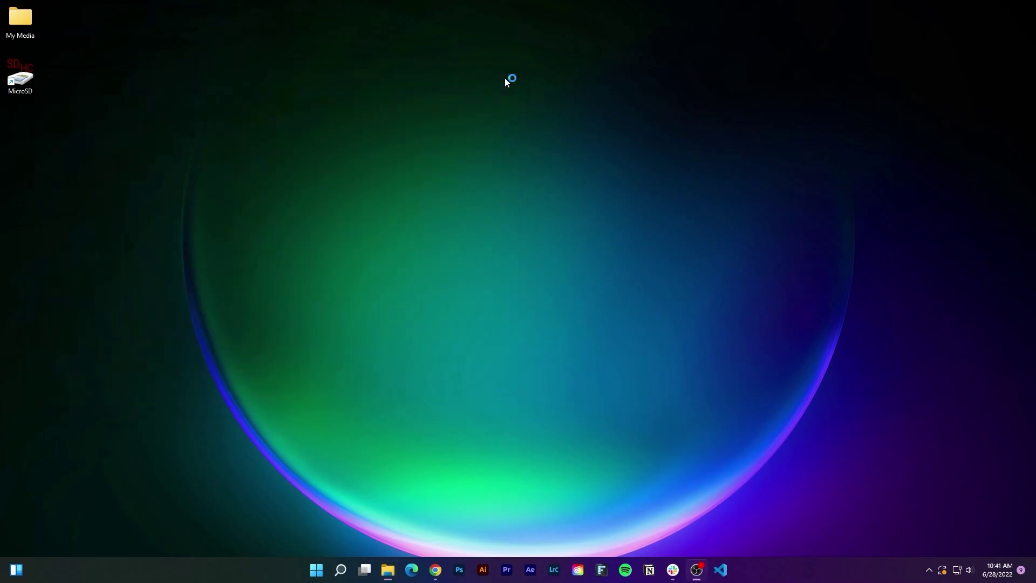